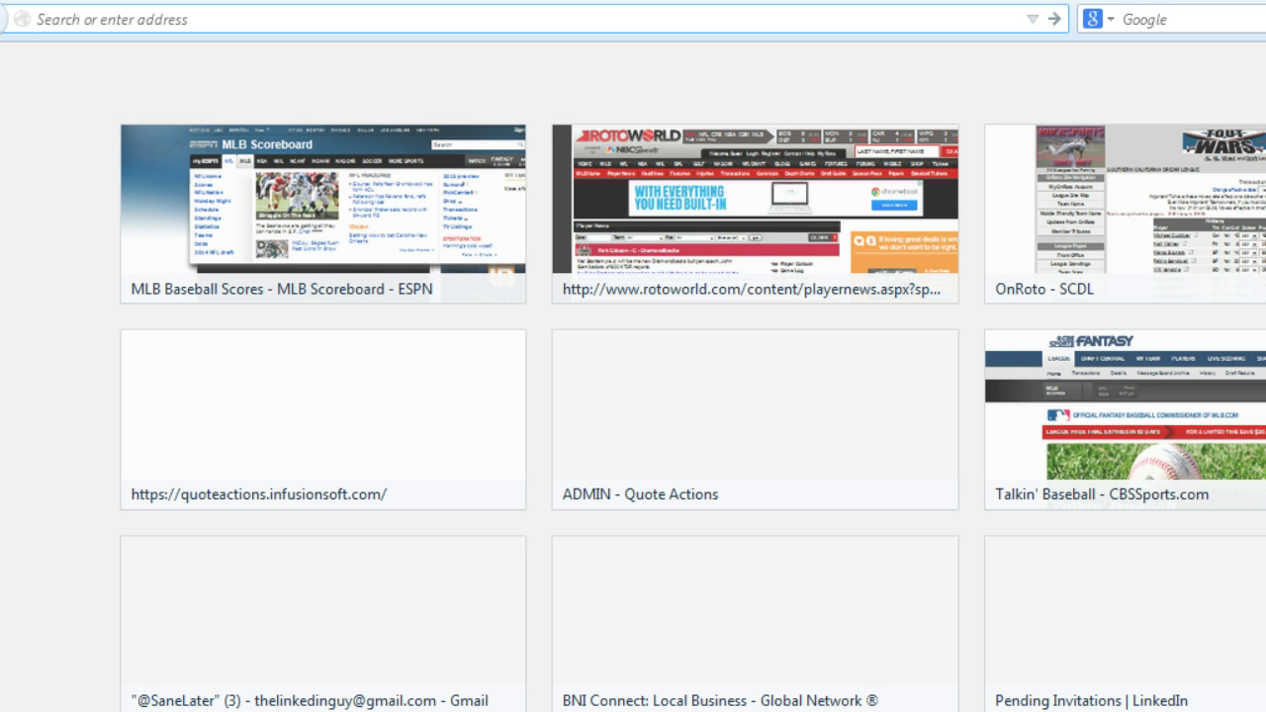
Open the join.me website in the browser.
text(join.me/)
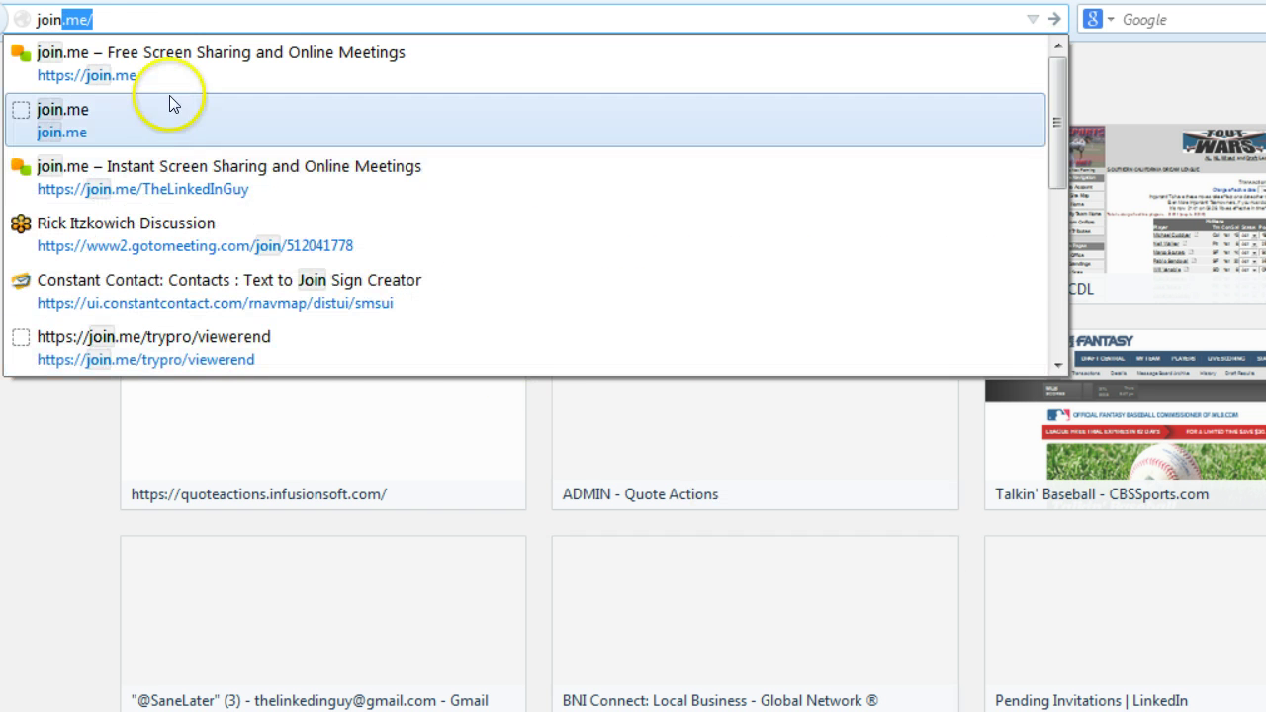
click(130, 20)
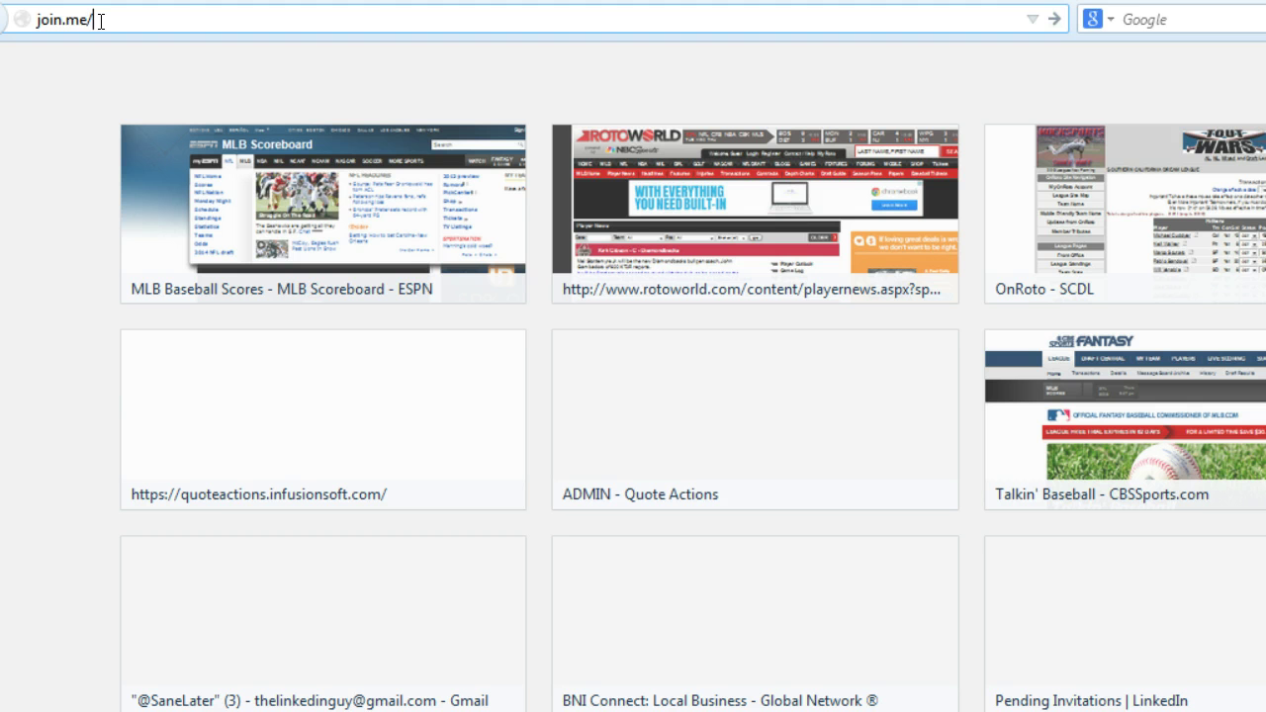
key(Return)
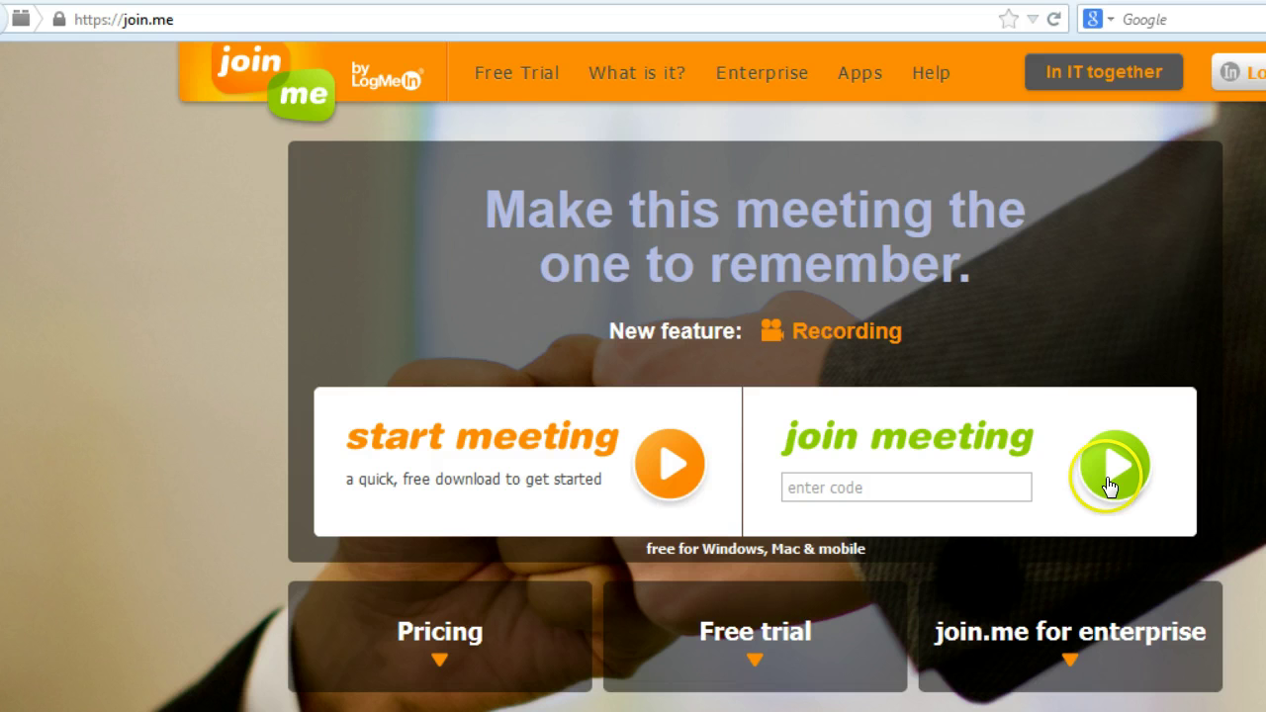
Start a new meeting from the join.me home page and save the offered join.me.exe file.
click(671, 480)
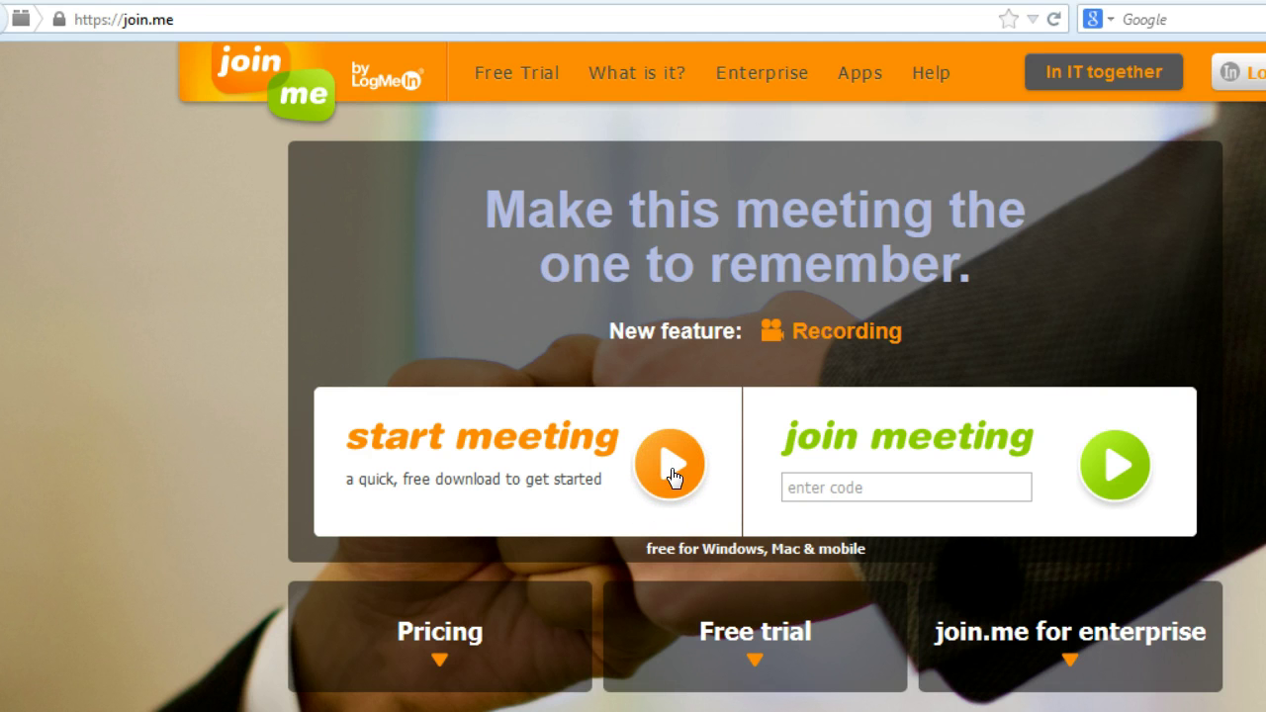
click(672, 478)
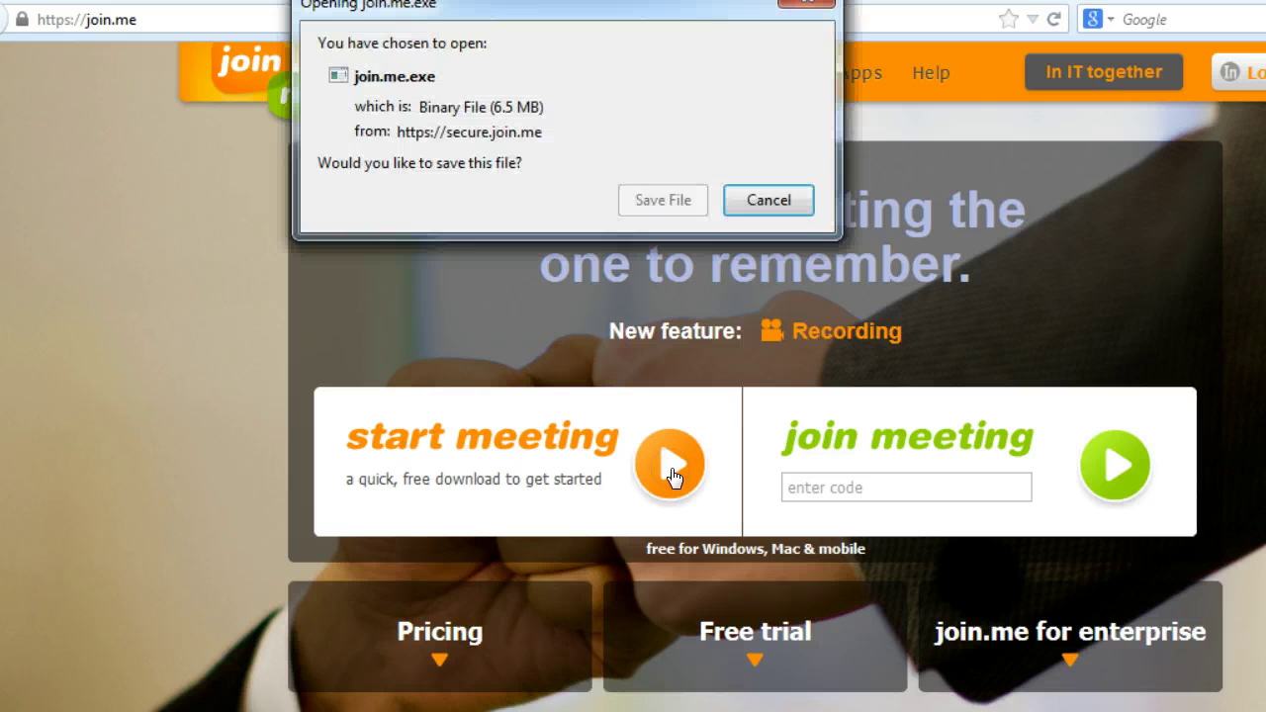
drag(643, 17, 645, 38)
click(573, 114)
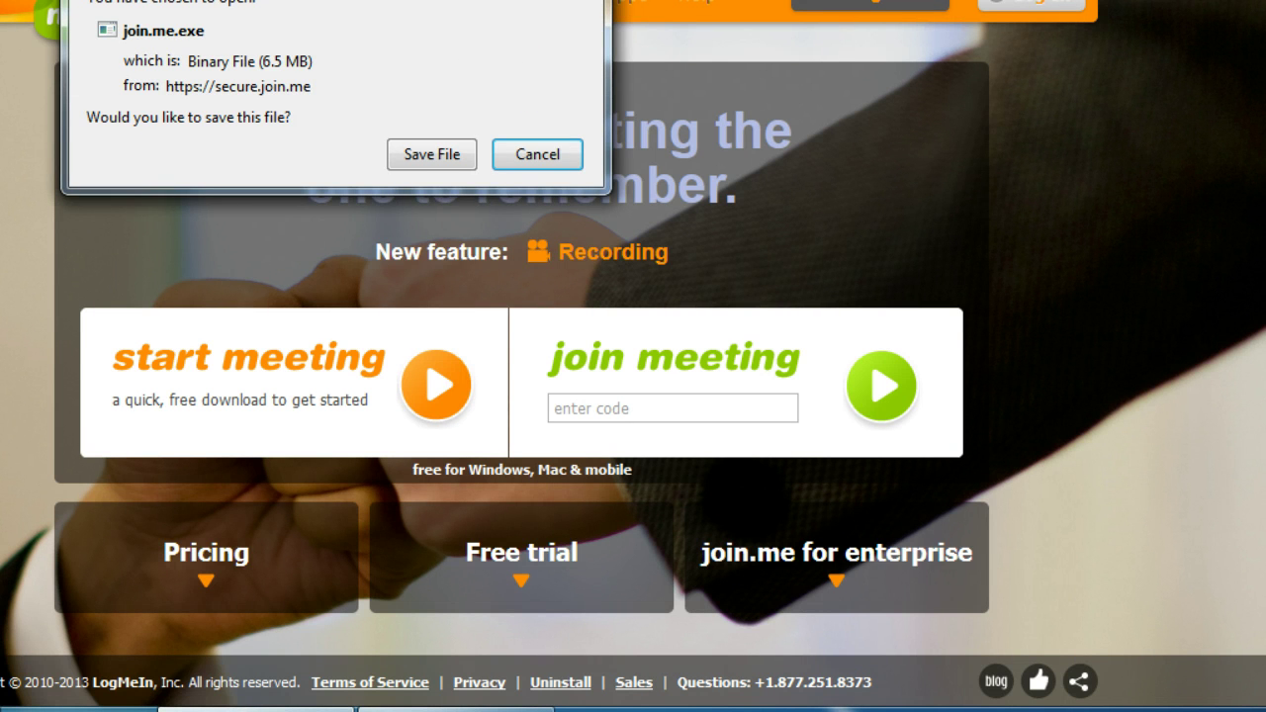
drag(488, 0, 504, 18)
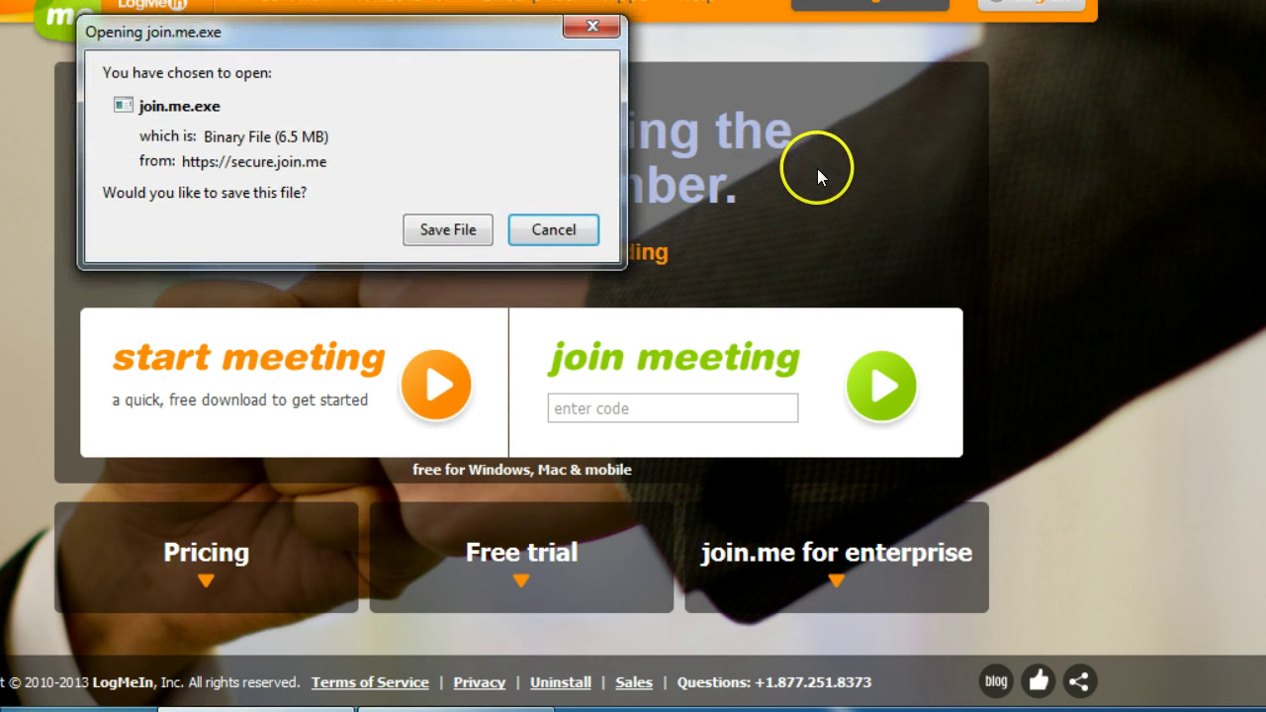
click(436, 230)
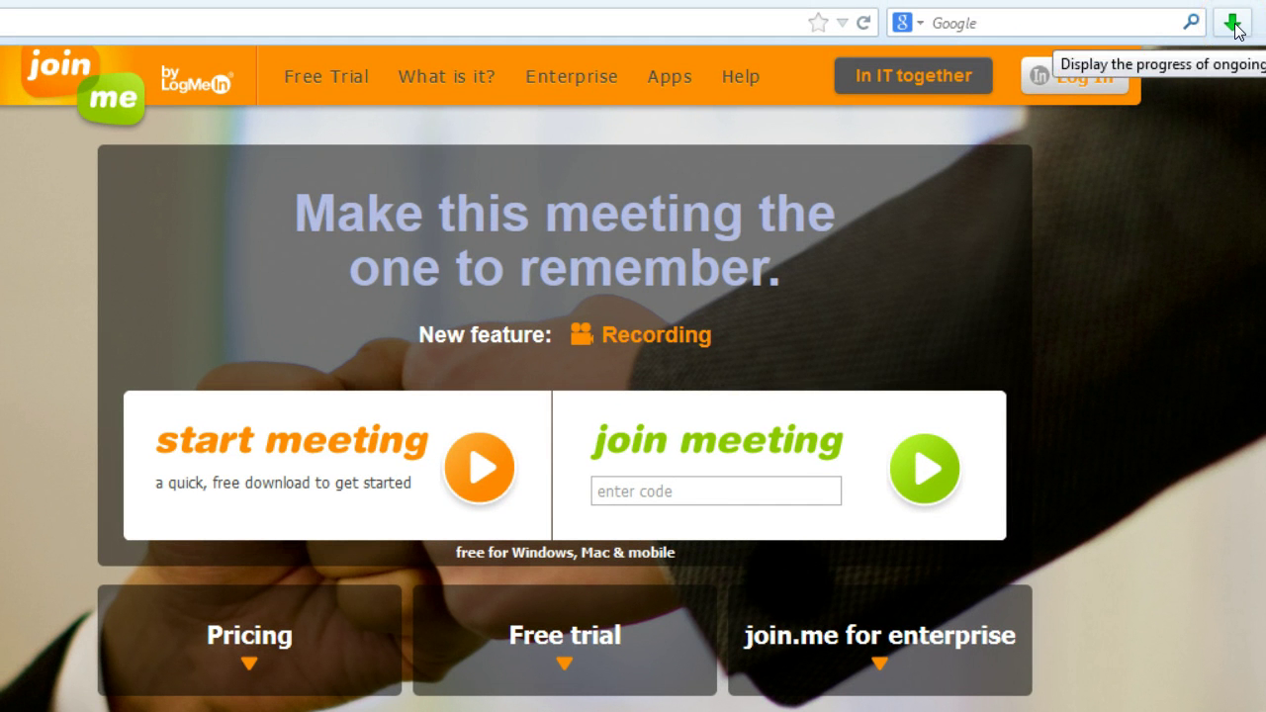
Run the most recently downloaded join.me.exe to launch the screen-sharing meeting.
click(1233, 26)
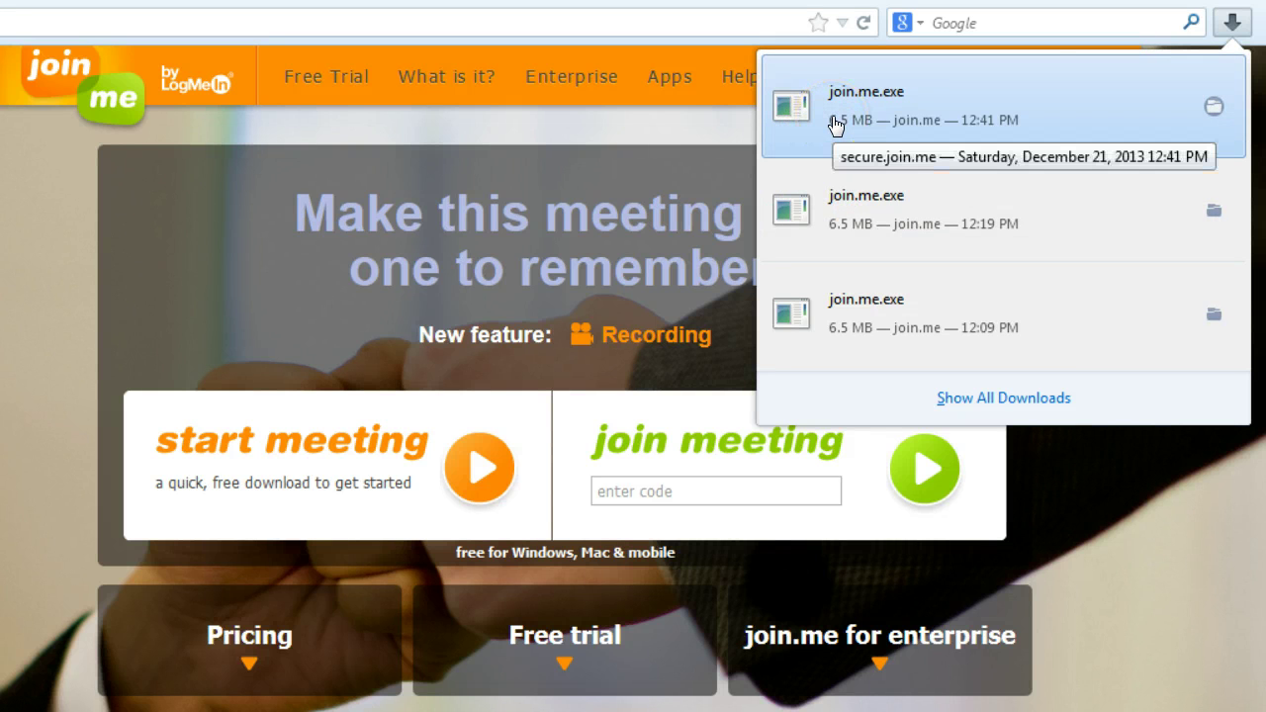
click(836, 125)
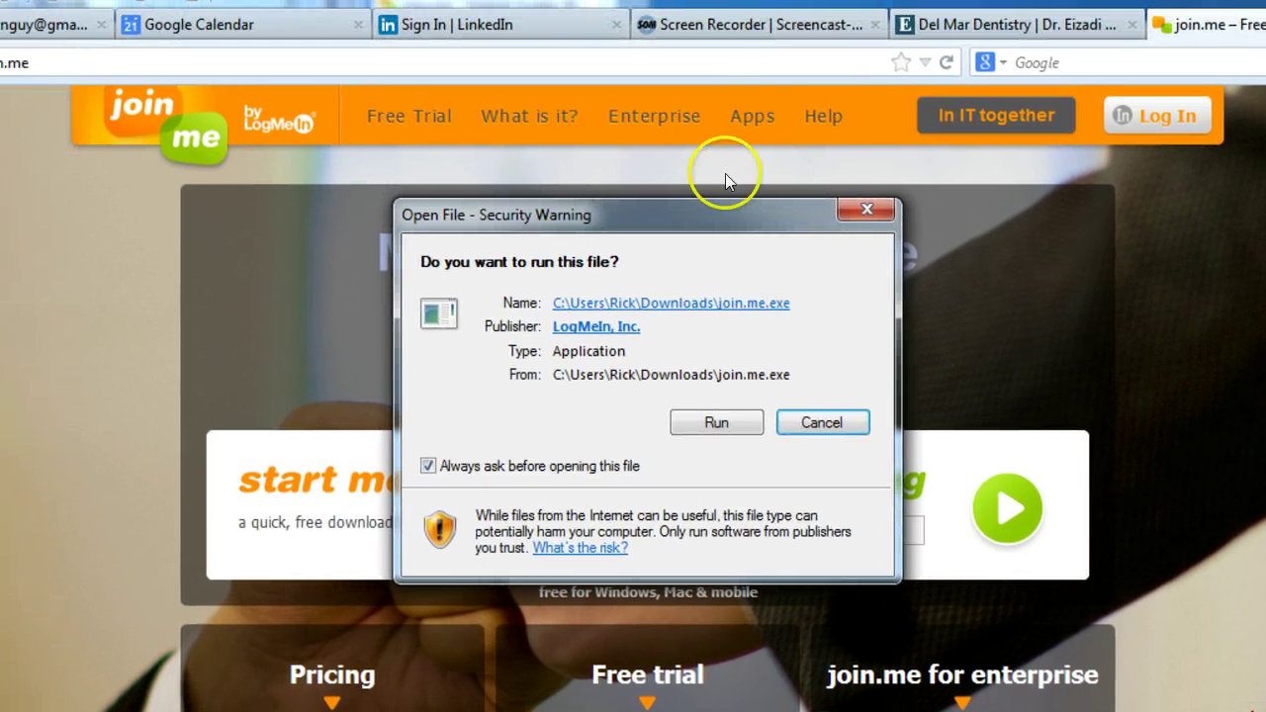
click(719, 423)
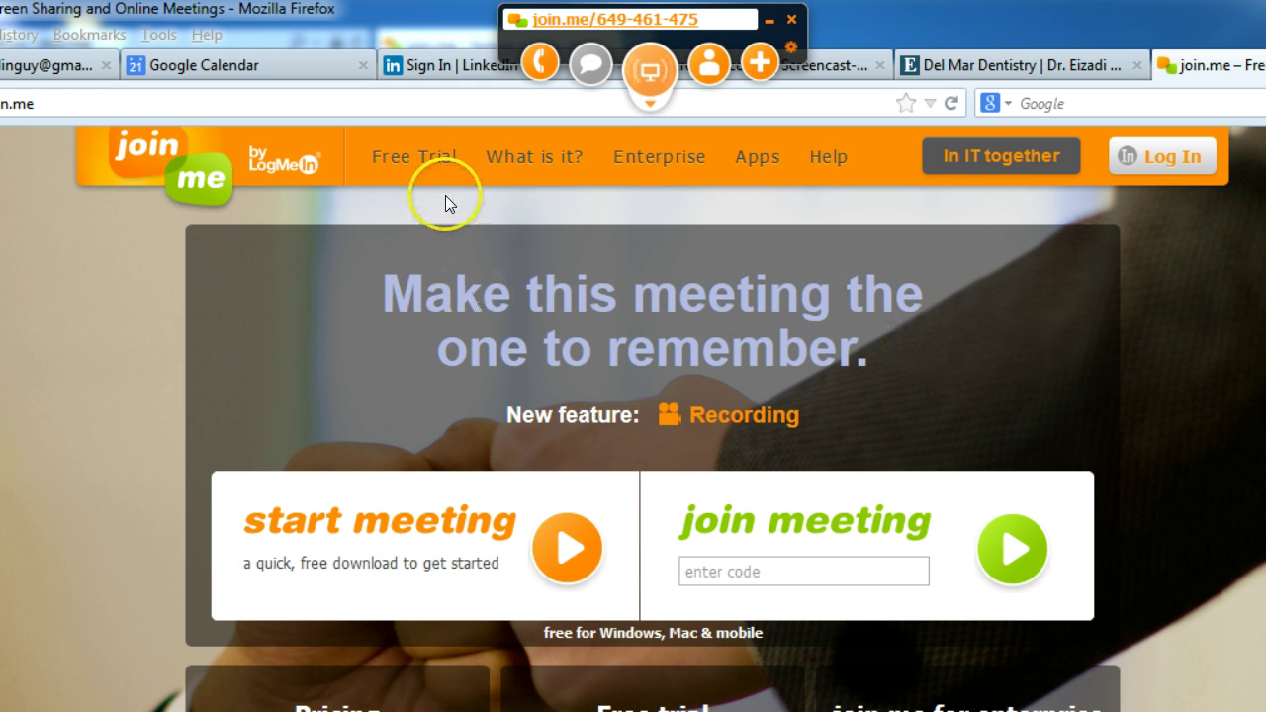
Sign out of the current LinkedIn account and open the LinkedIn sign-in page.
click(451, 67)
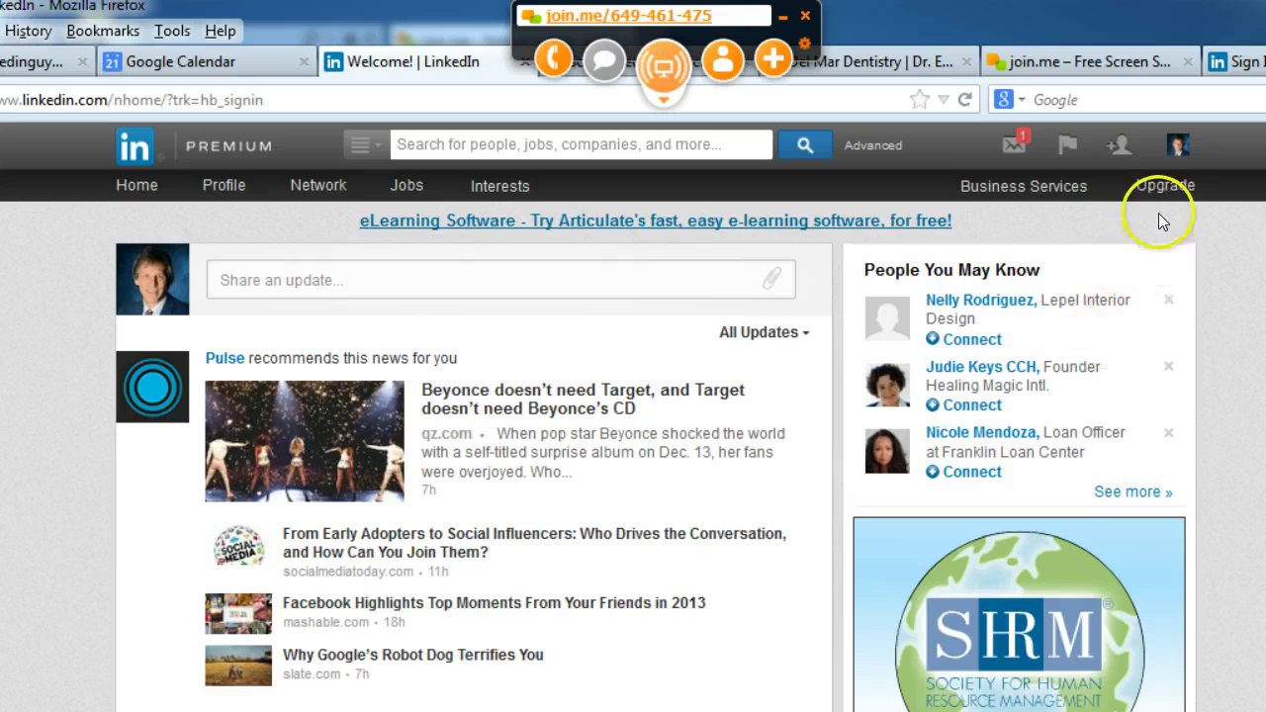
click(1177, 146)
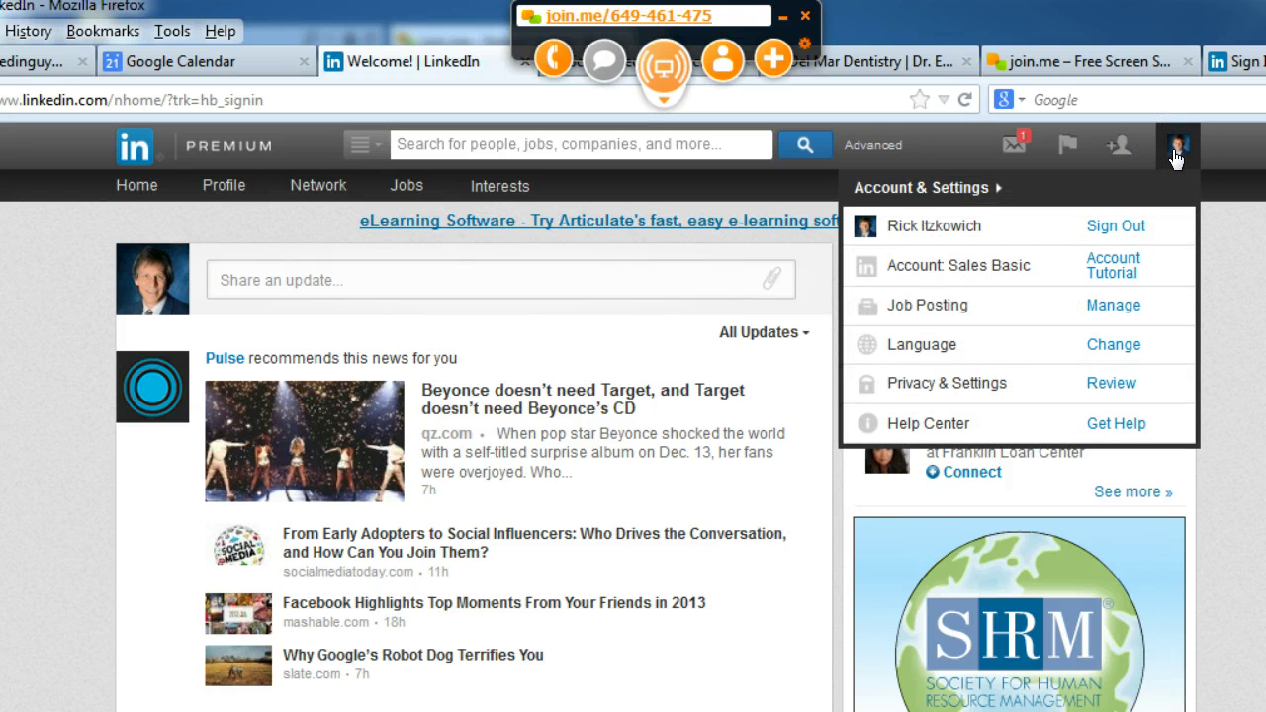
click(1118, 225)
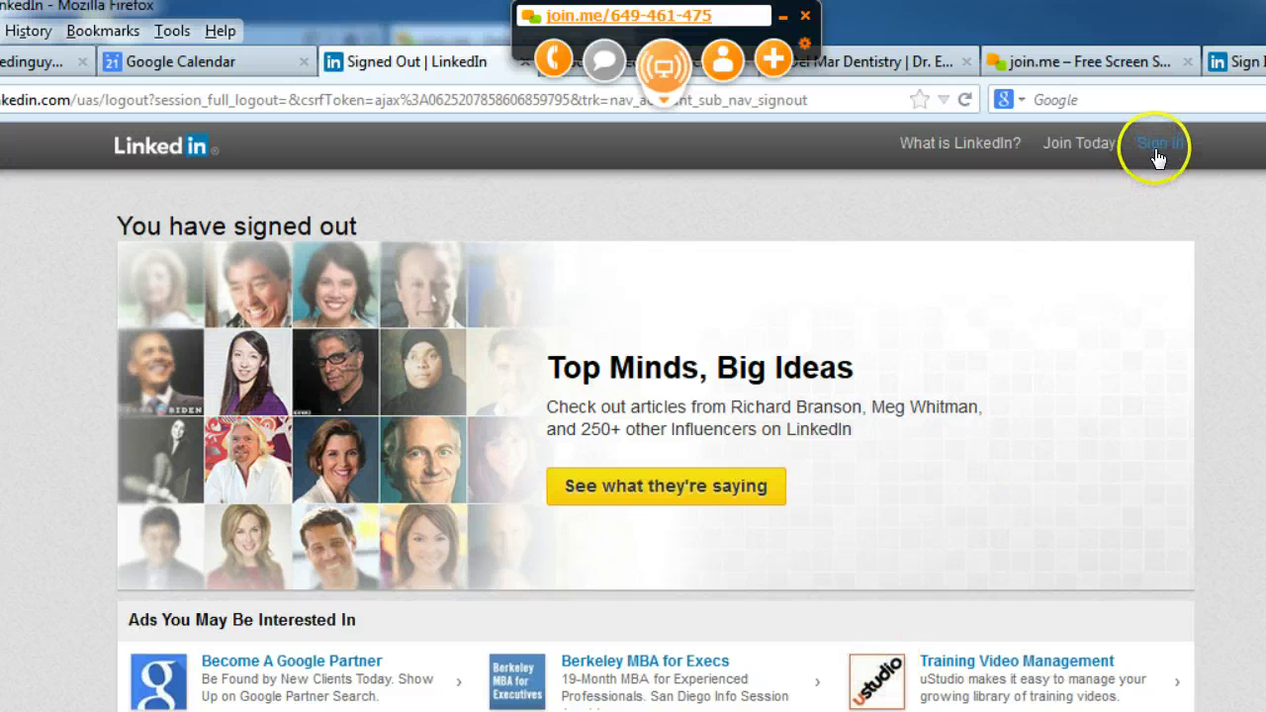
click(1157, 148)
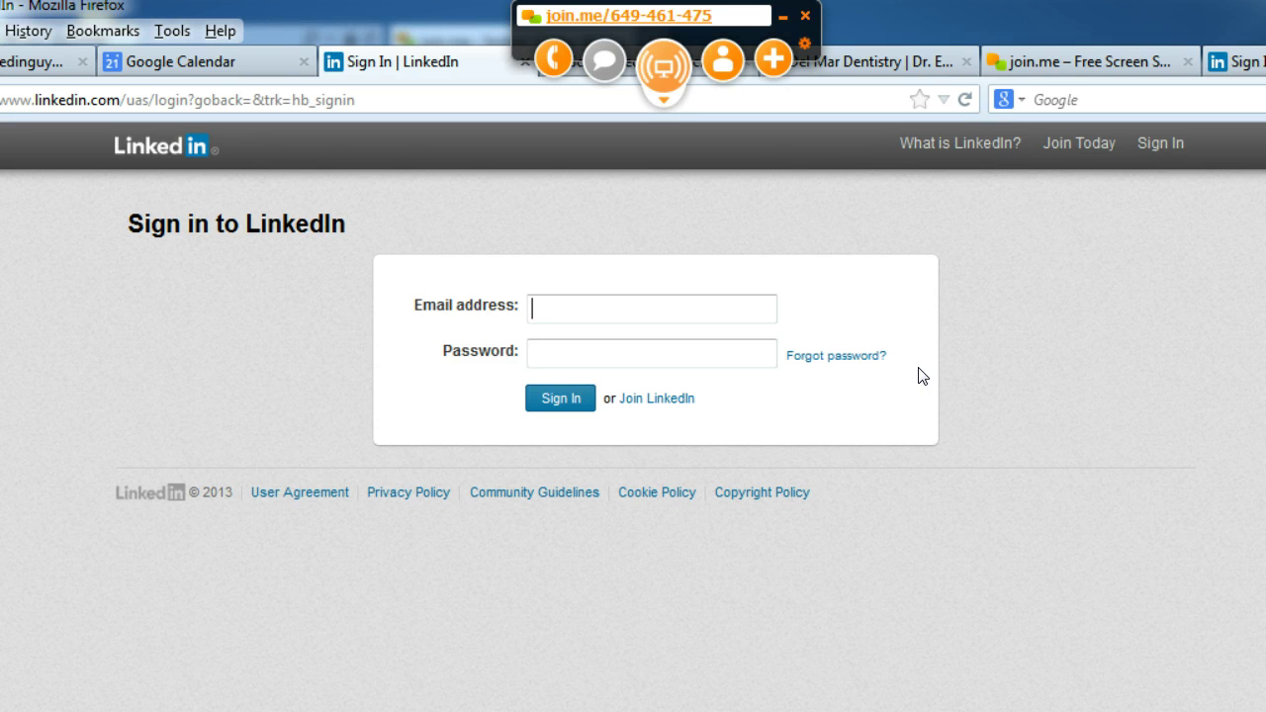
click(946, 457)
Look at the meeting code entry for joining on the join.me page, and return to the LinkedIn sign-in page.
click(1078, 61)
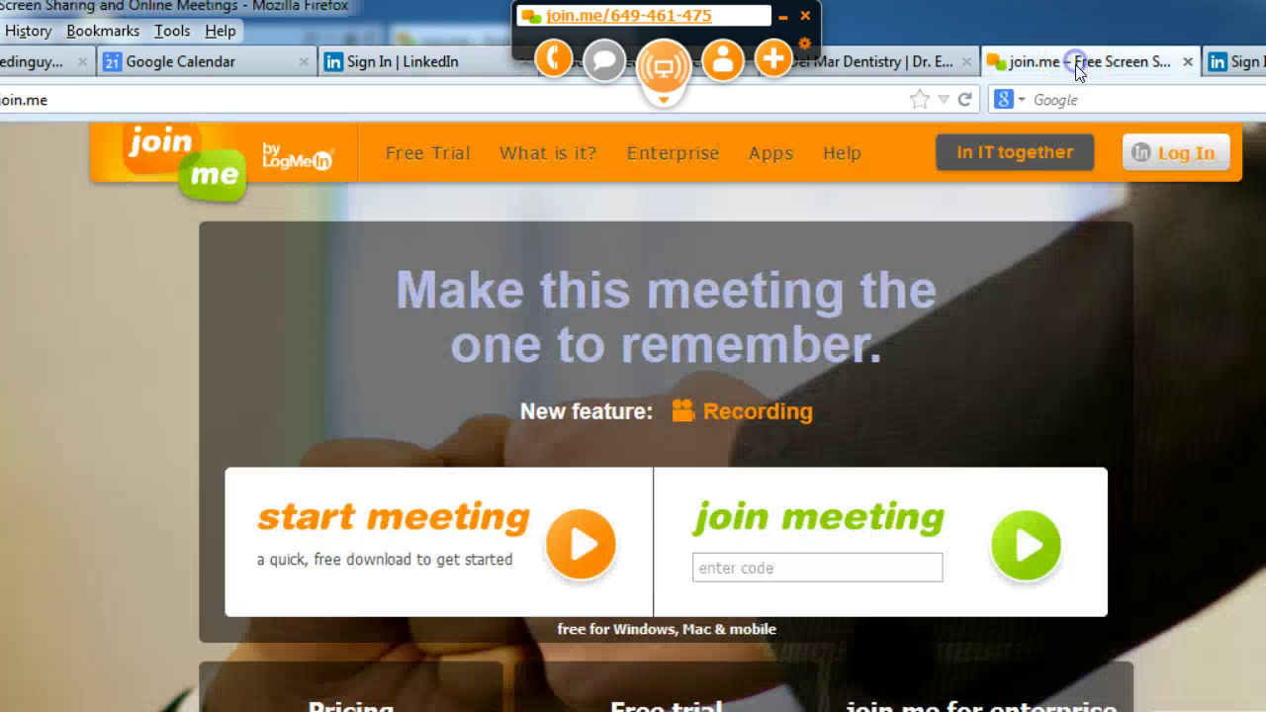
click(786, 568)
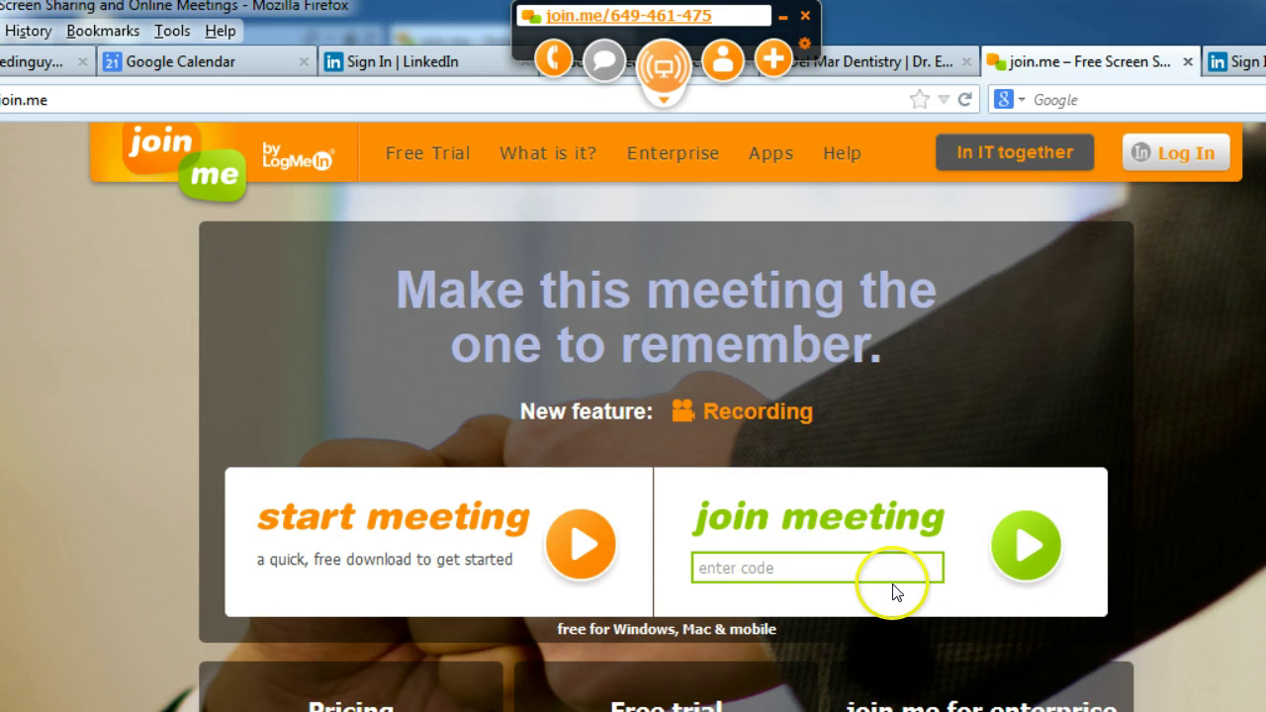
click(371, 59)
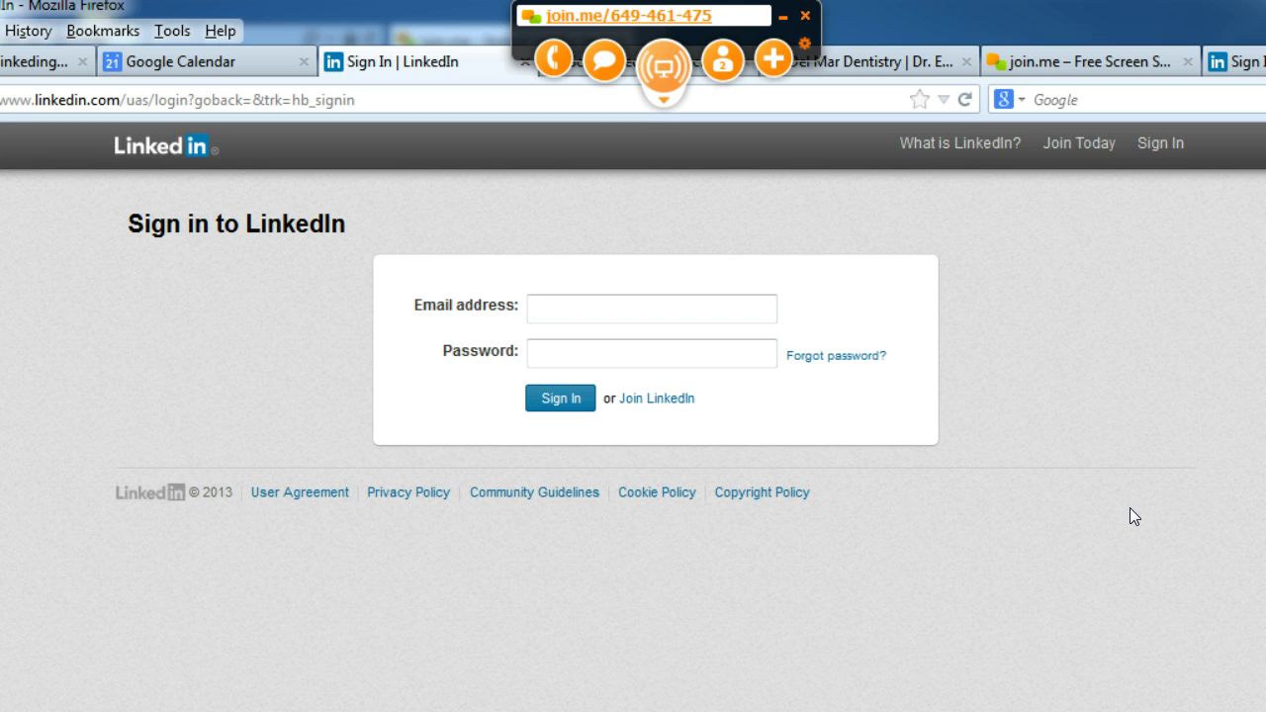
Share mouse control of the join.me meeting with Viewer 1.
click(719, 307)
click(718, 310)
click(770, 61)
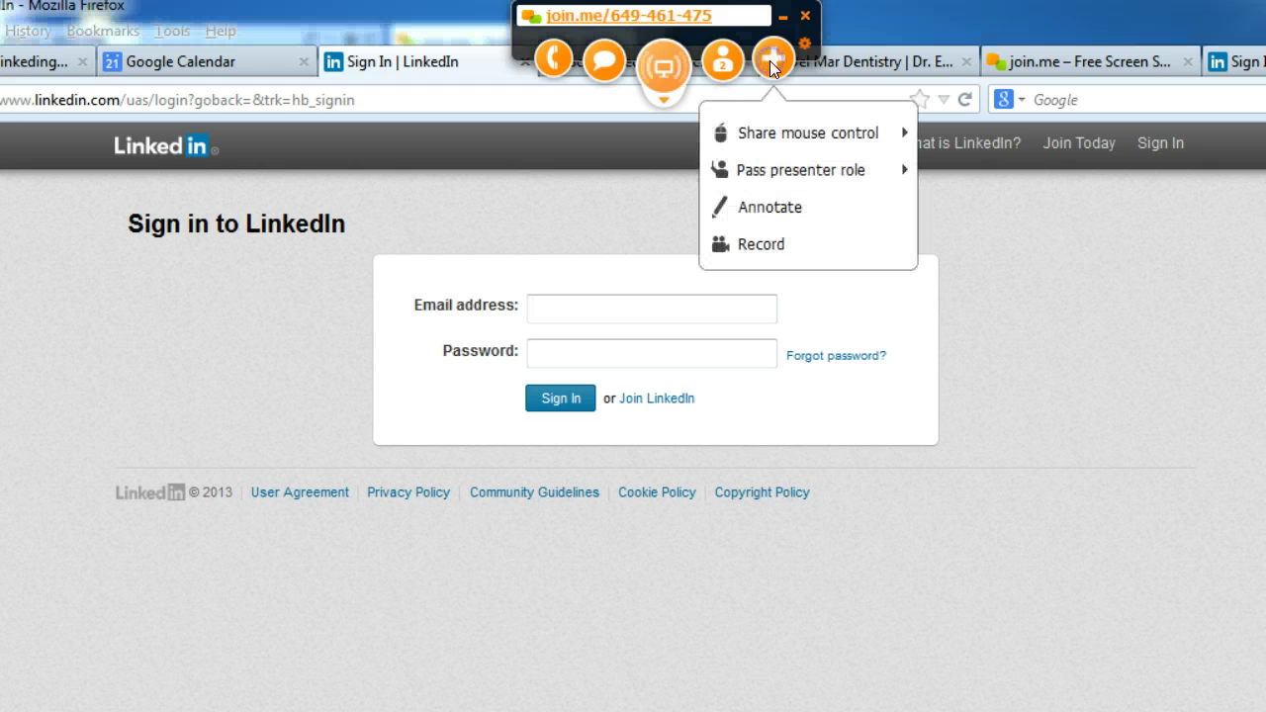
mouse_move(769, 132)
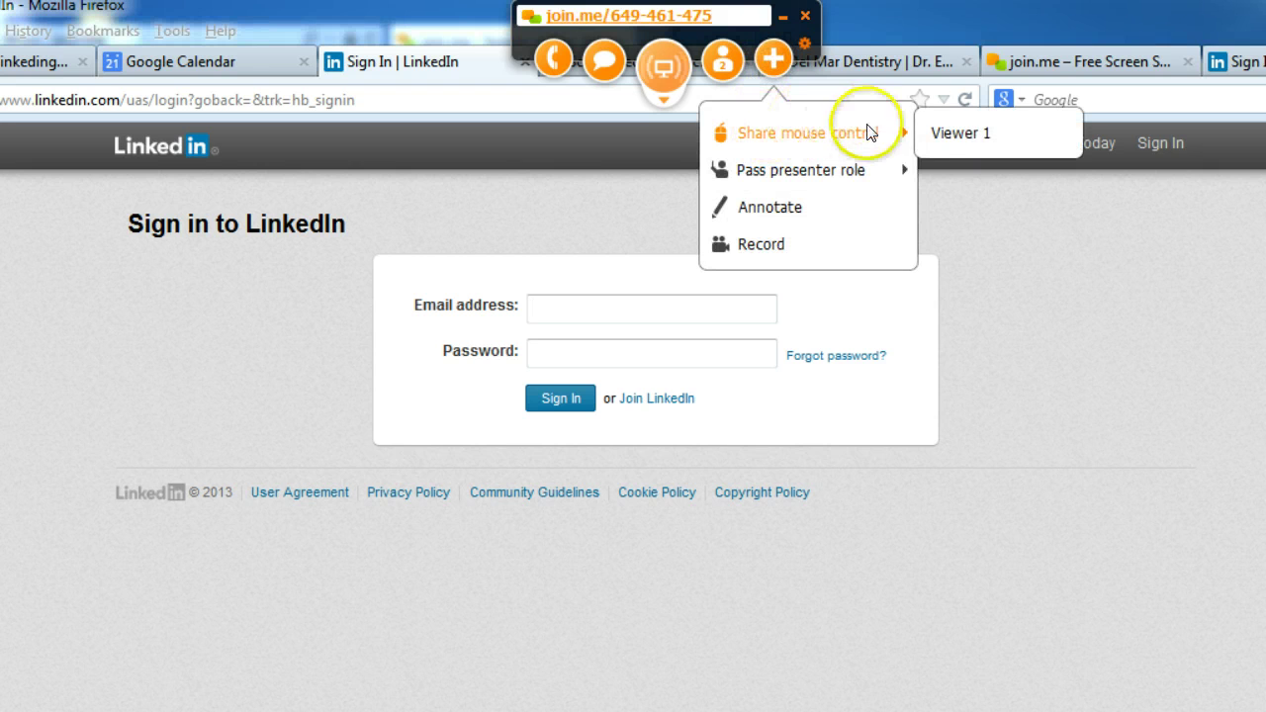
click(987, 135)
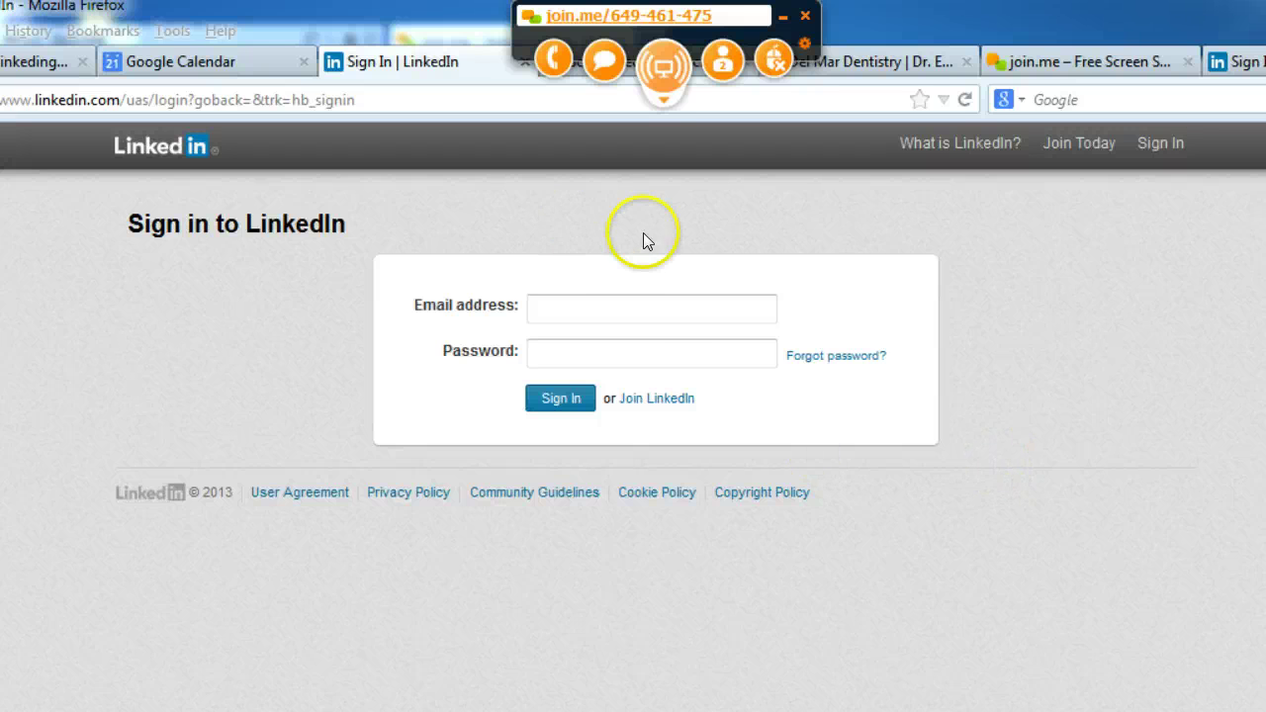
Sign in to LinkedIn with the client's saved email address and account password.
click(667, 319)
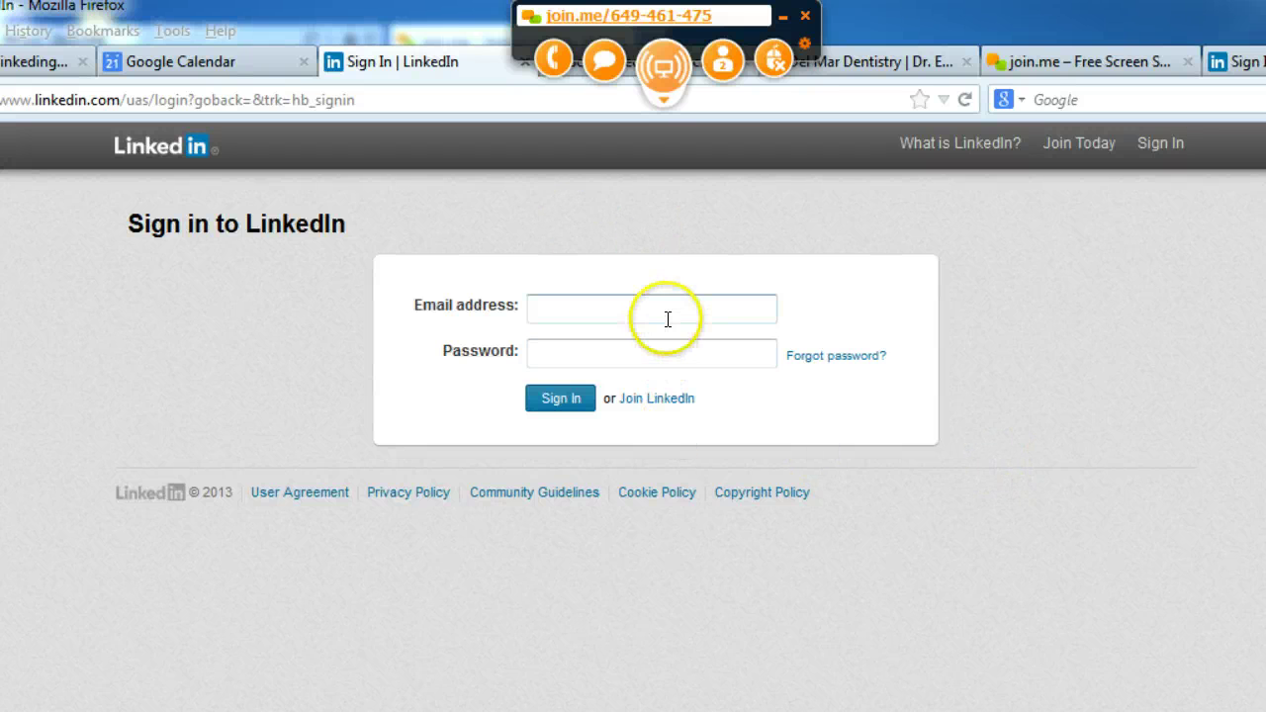
click(667, 318)
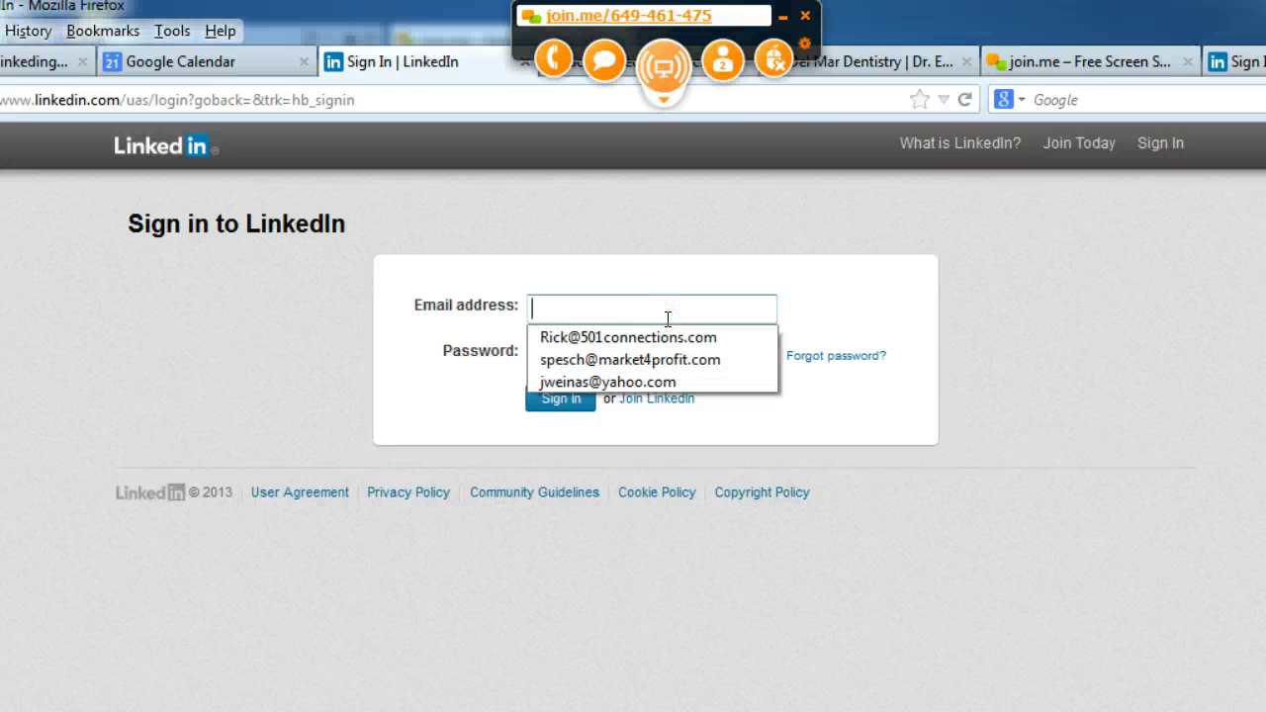
click(661, 390)
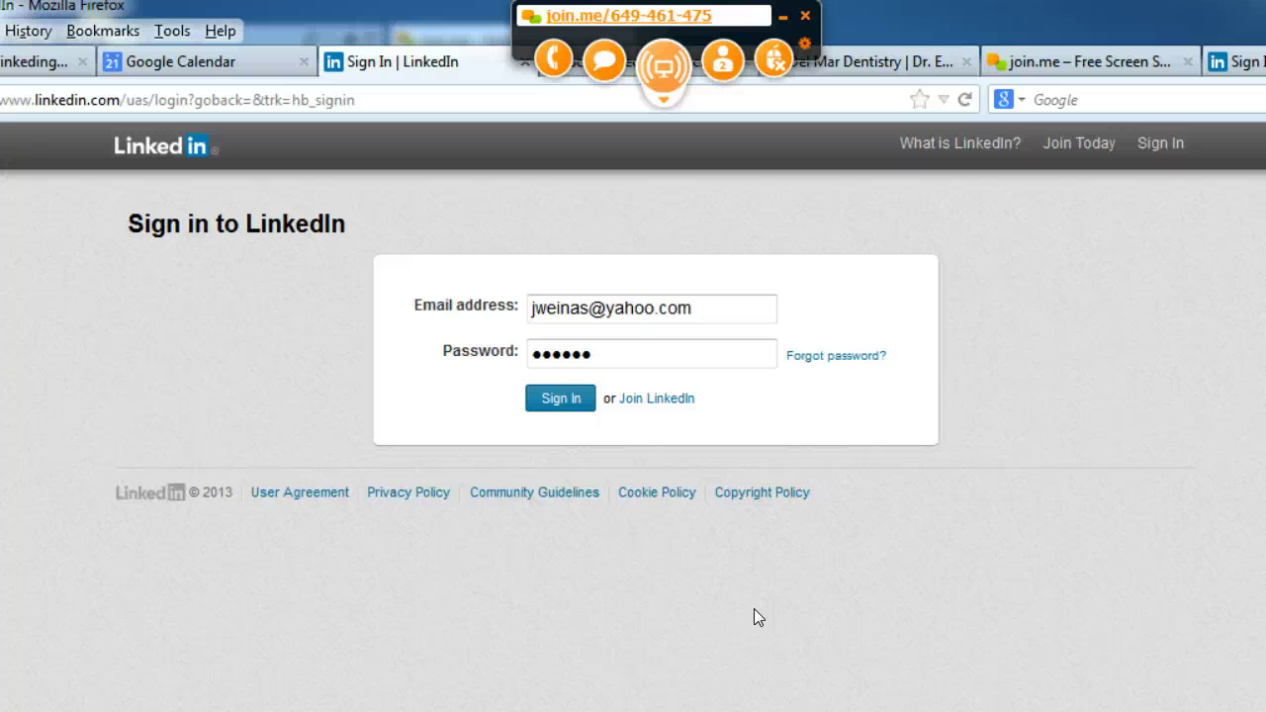
click(557, 408)
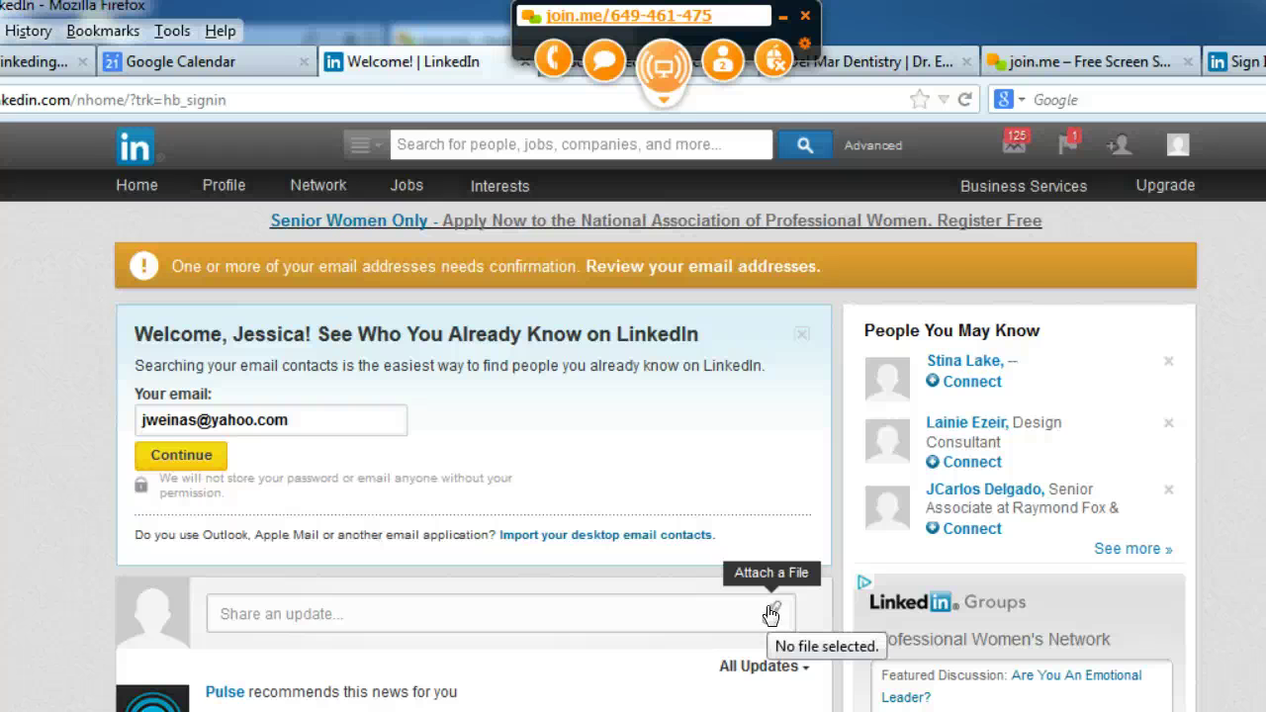
Stop sharing mouse control with the meeting viewer.
click(776, 62)
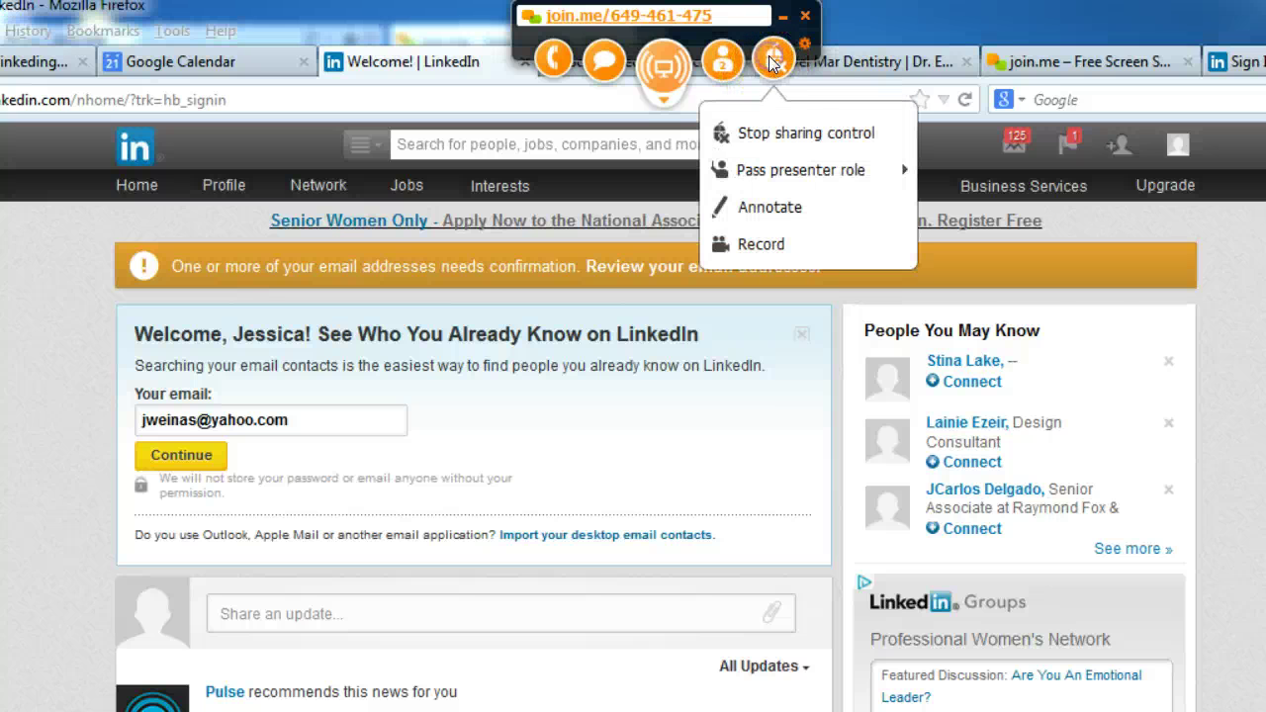
click(805, 129)
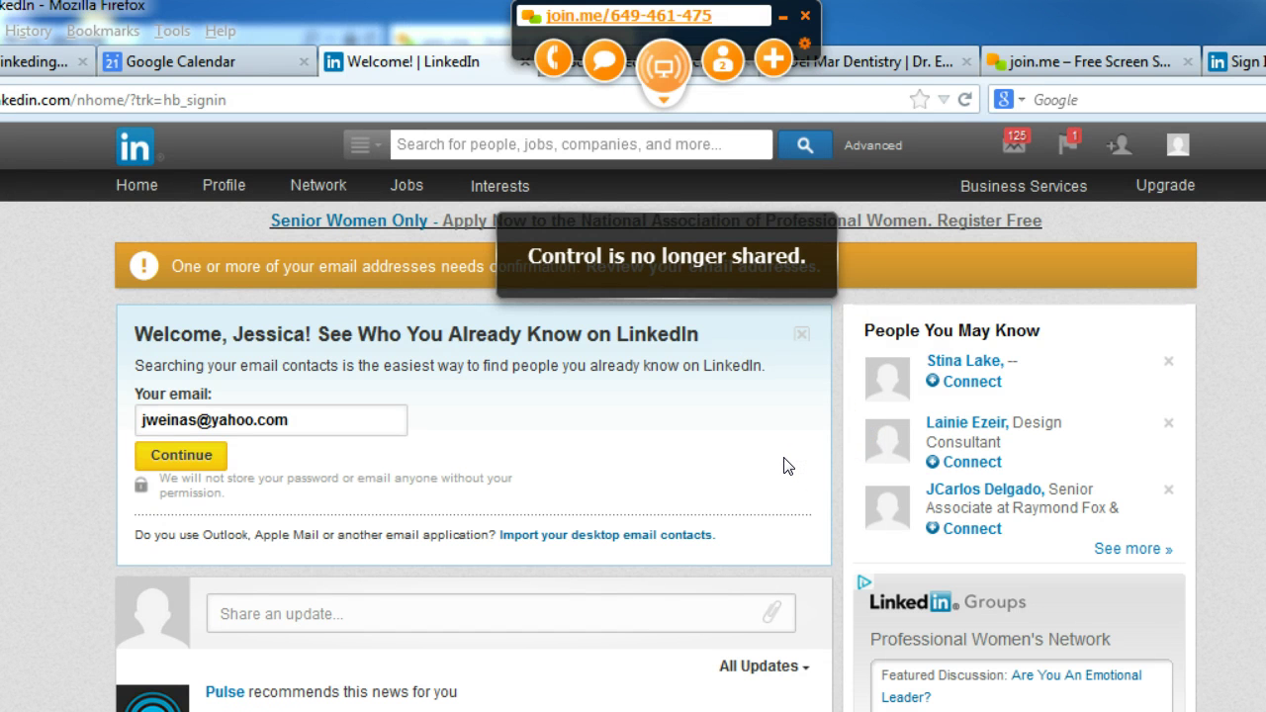
Open LinkedIn's Advanced People Search from the client's account.
click(871, 149)
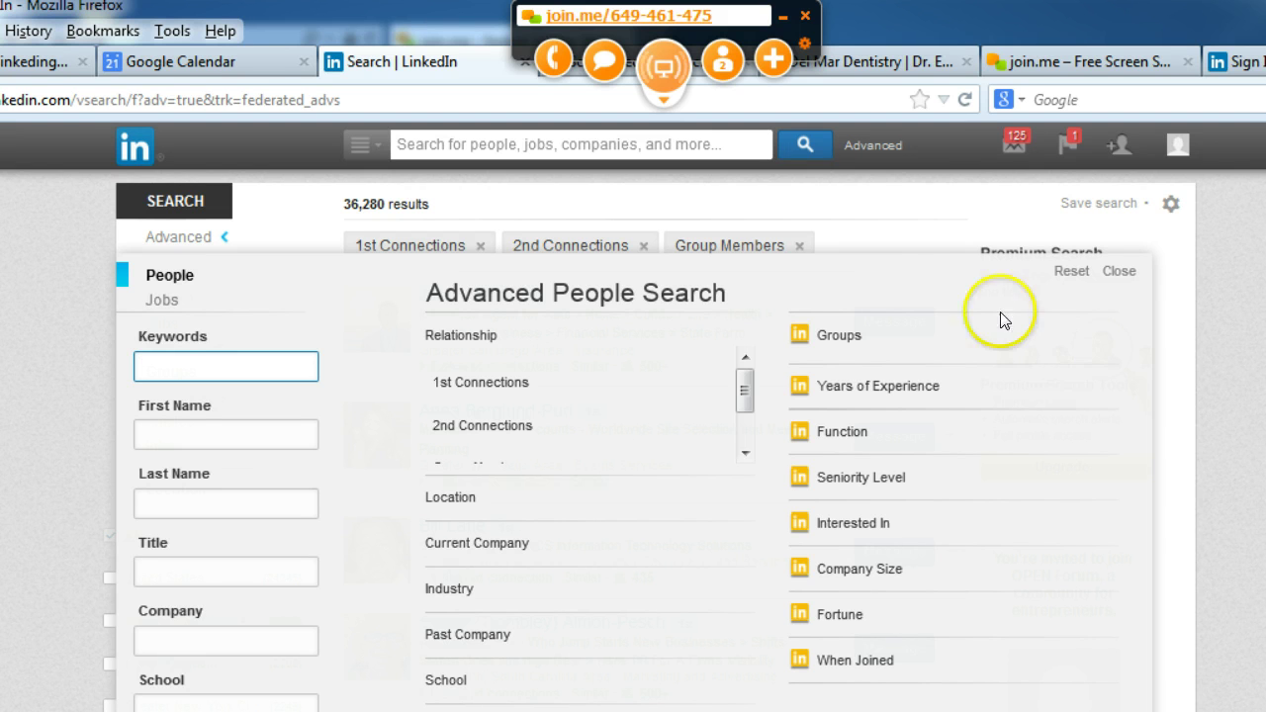
click(804, 17)
click(559, 222)
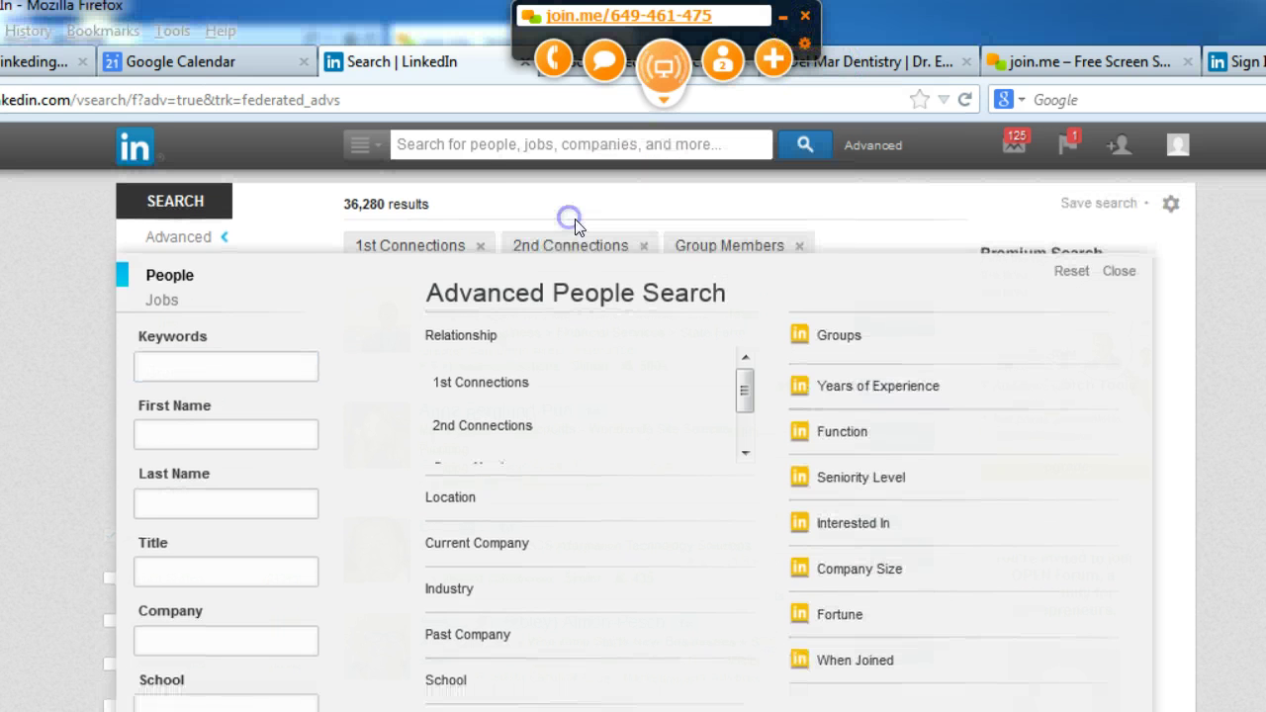